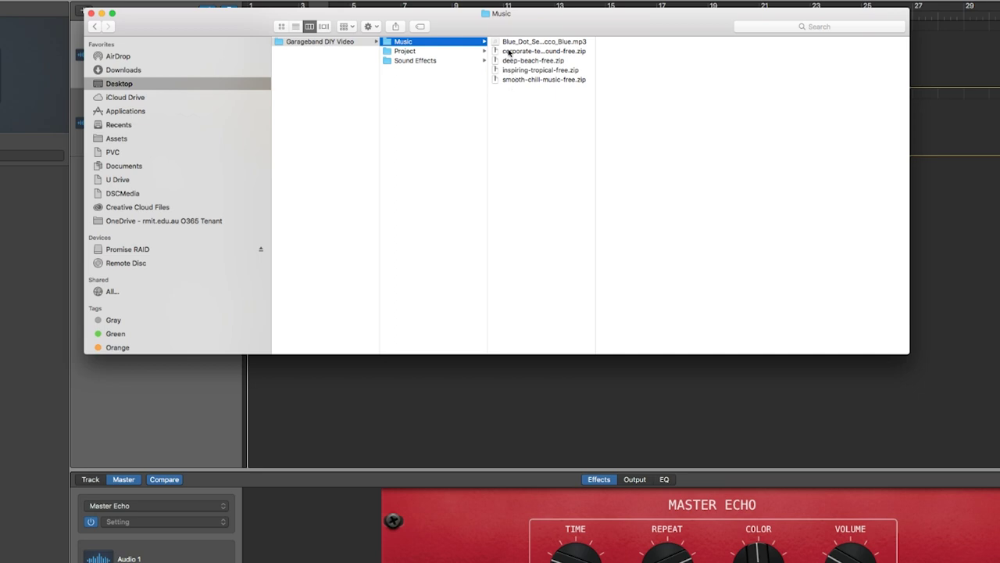
Extract the corporate technology, deep-beach, inspiring-tropical and smooth-chill music zip archives
double_click(509, 52)
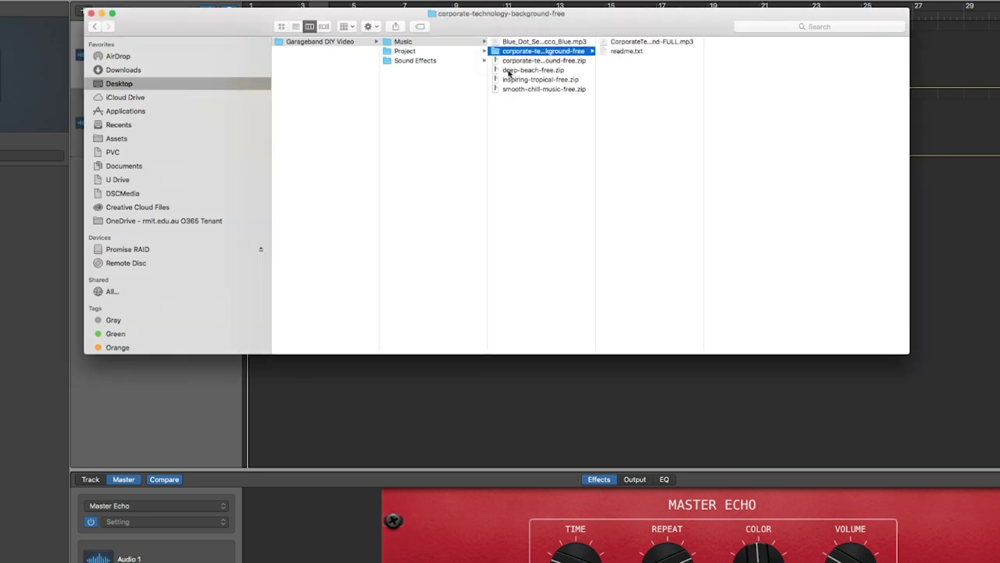
double_click(509, 71)
double_click(509, 90)
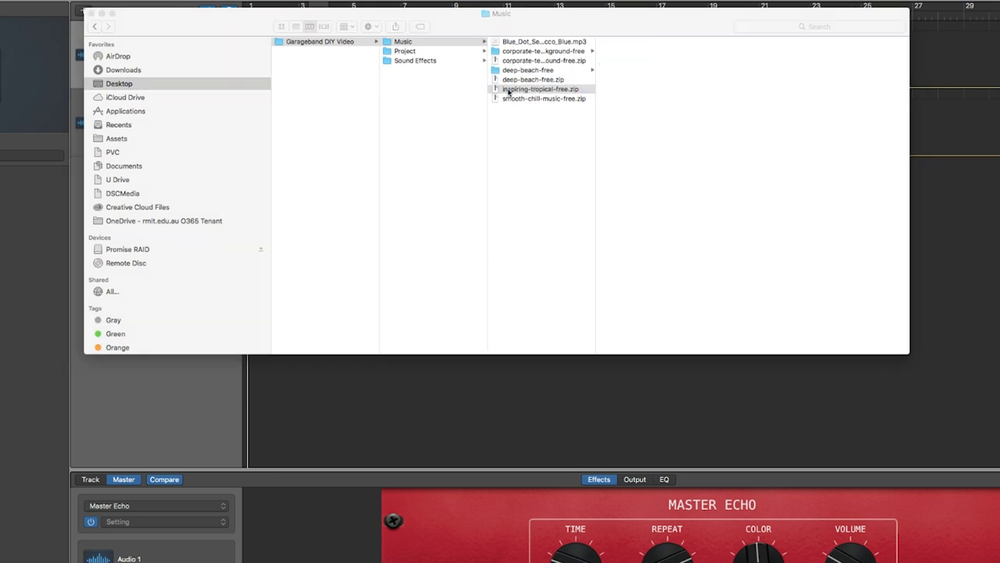
double_click(508, 108)
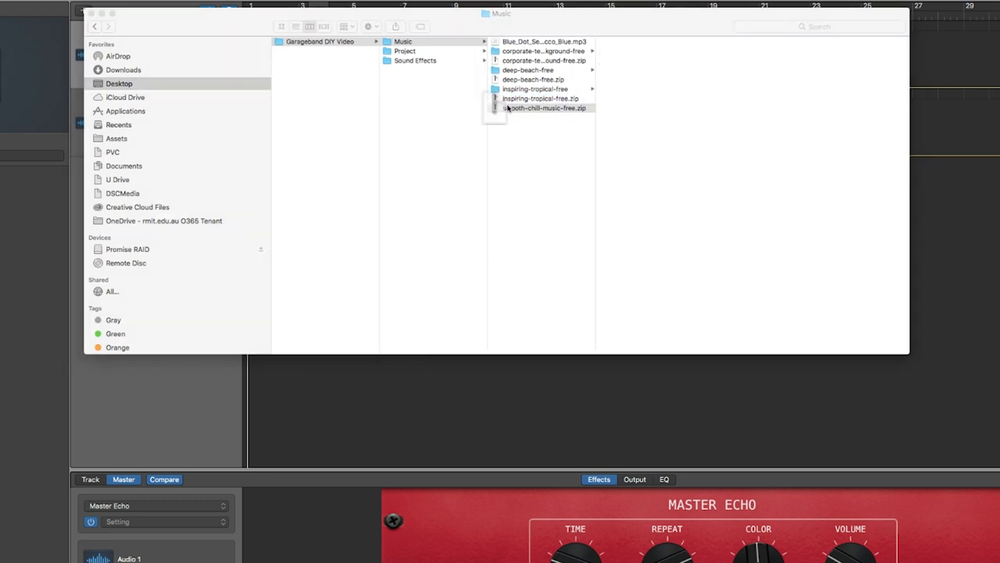
Open readme.txt in the corporate folder and enlarge its window to read the licence
click(557, 51)
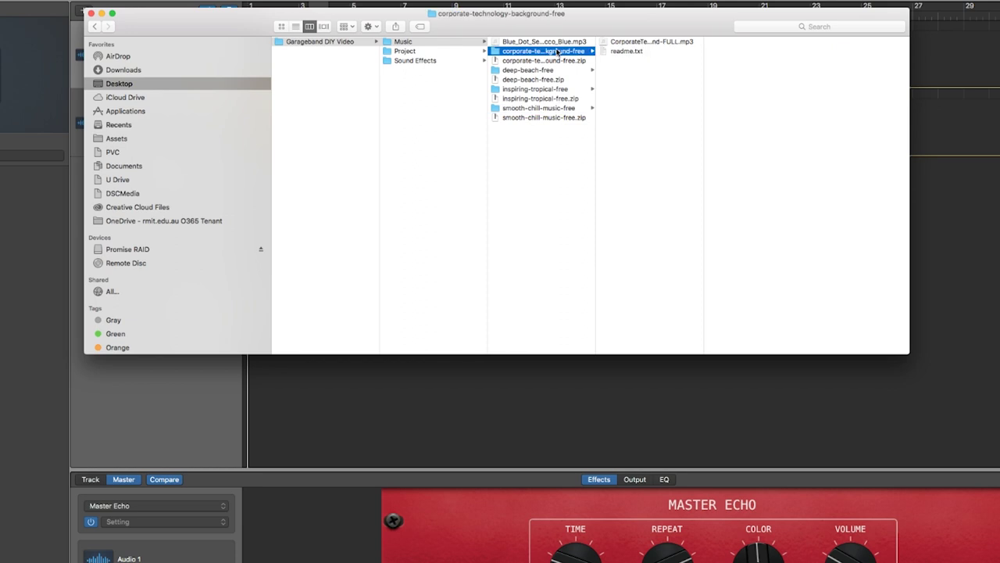
double_click(625, 51)
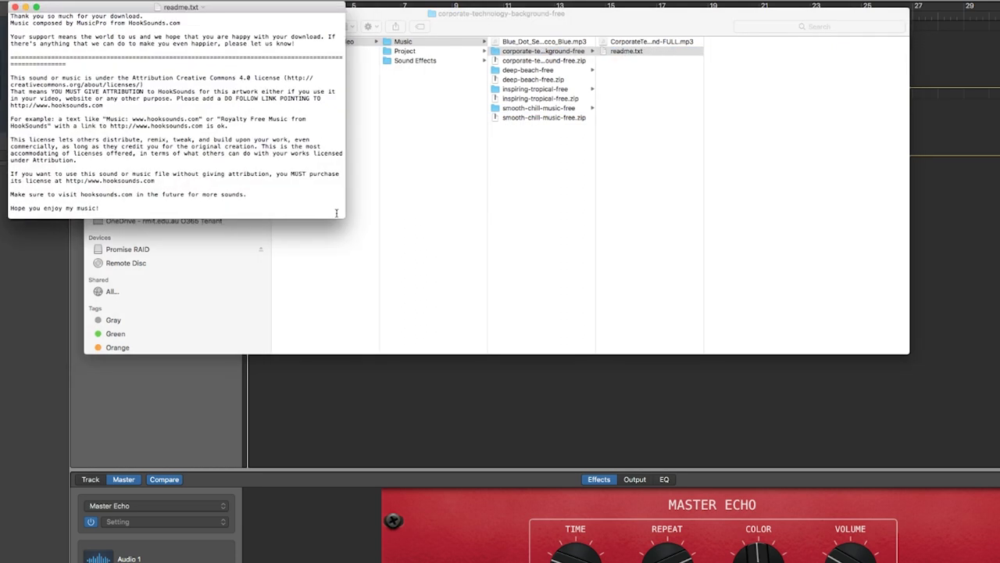
drag(343, 217, 480, 323)
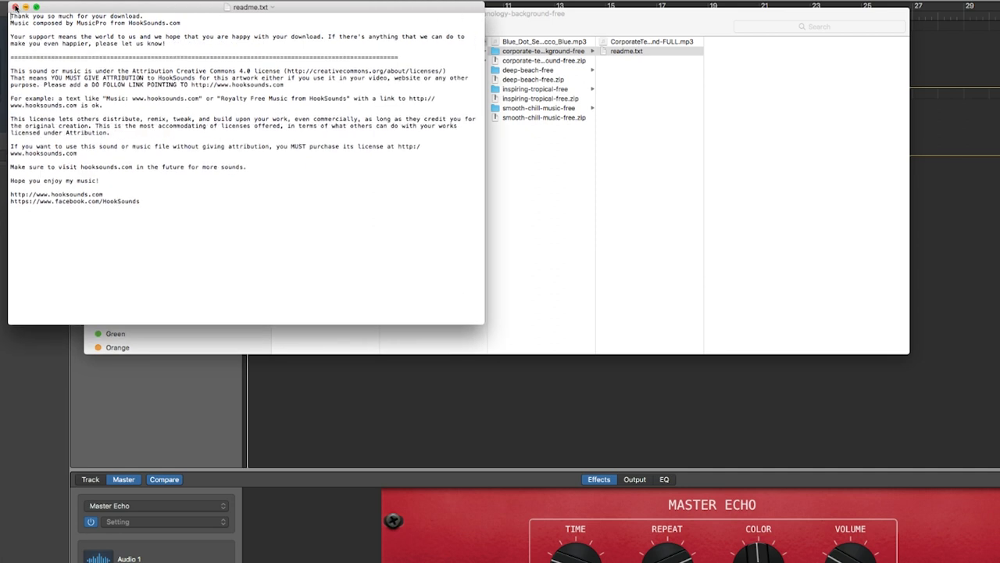
Close the readme and audition CorporateTechnologyBackground-FULL.mp3 in Quick Look
click(14, 7)
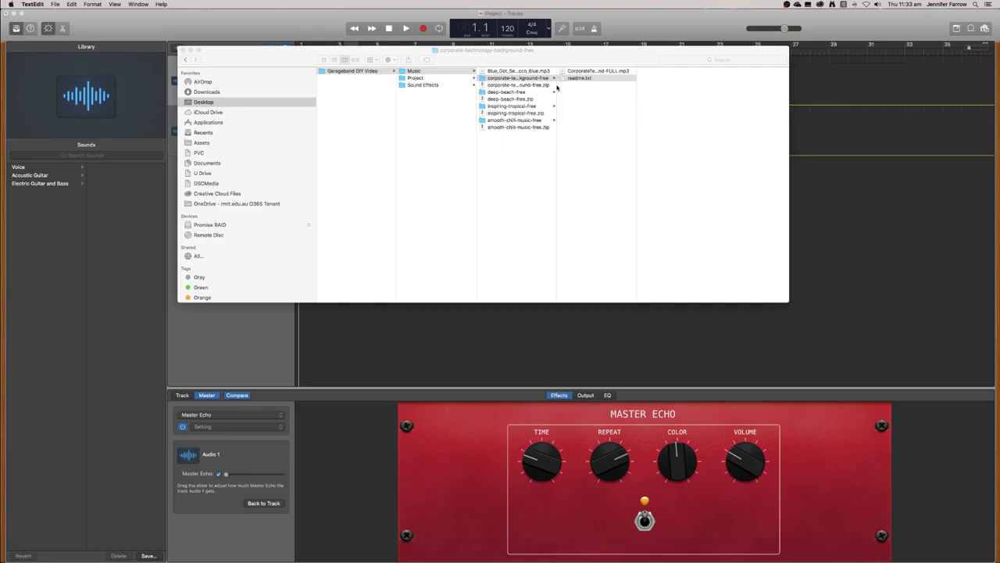
click(556, 165)
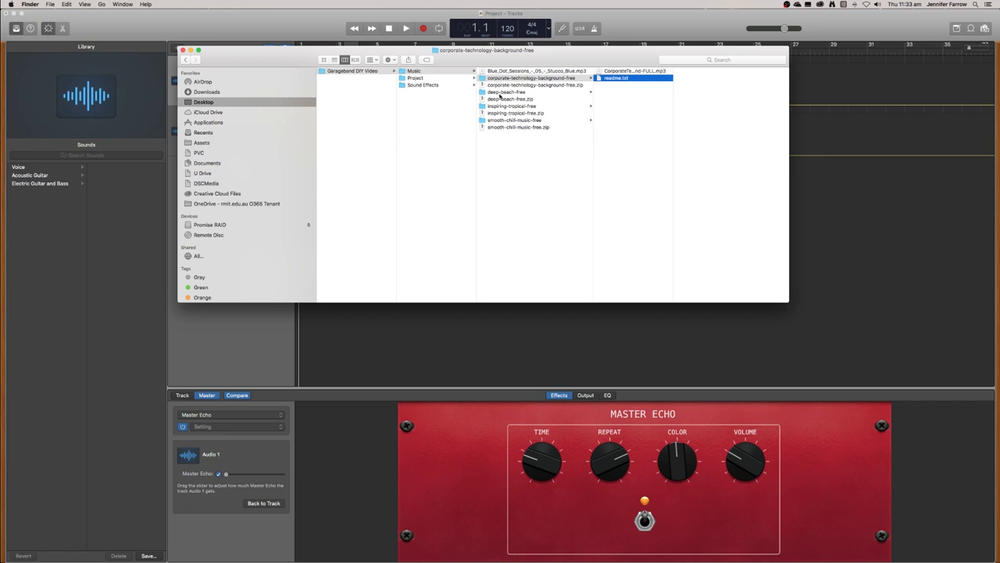
key(Left)
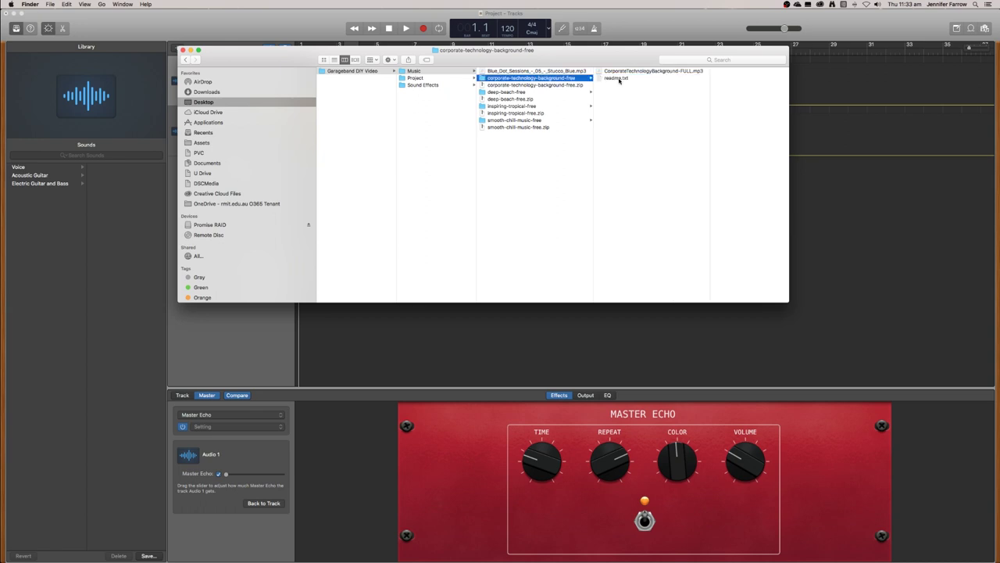
click(604, 71)
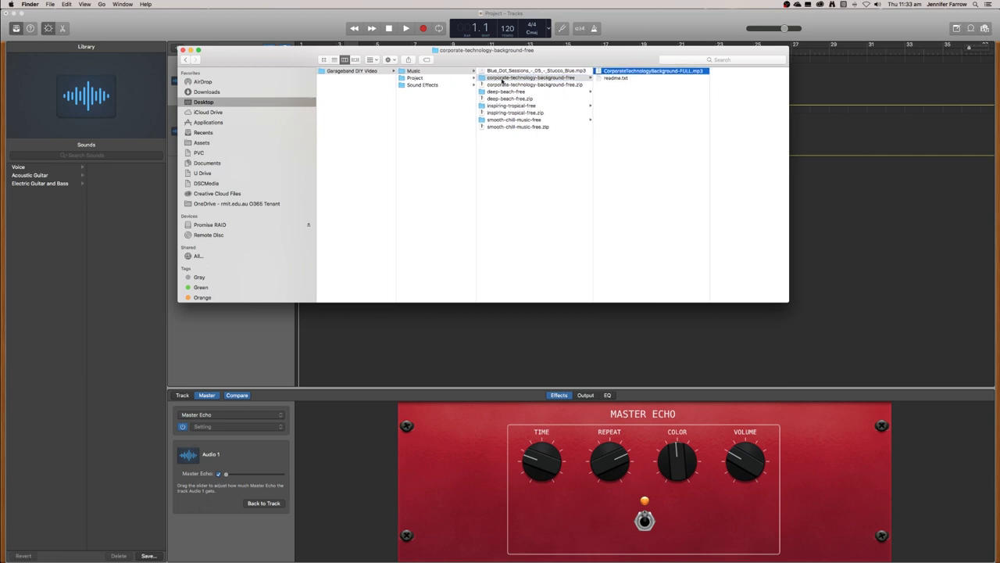
drag(464, 58, 430, 184)
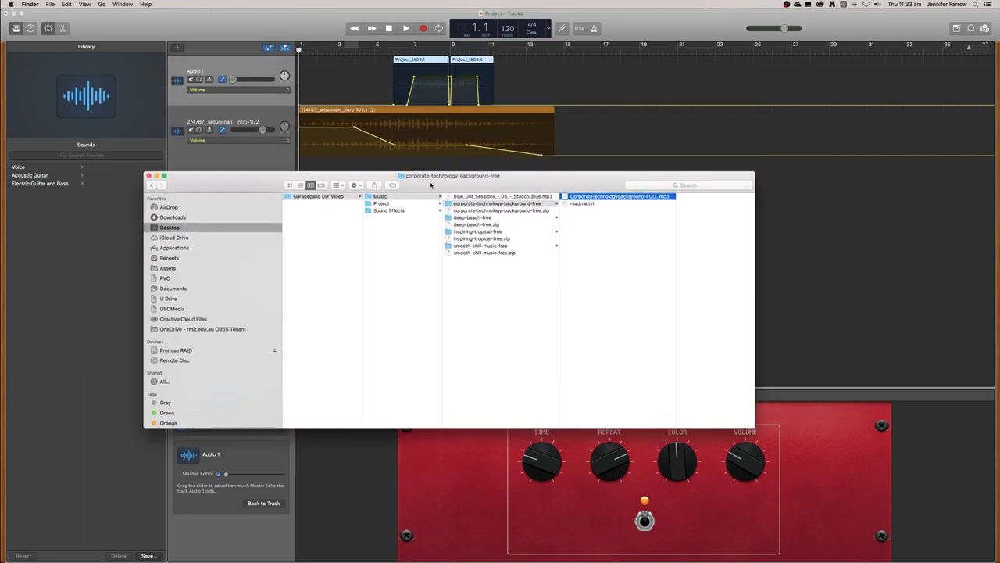
key(space)
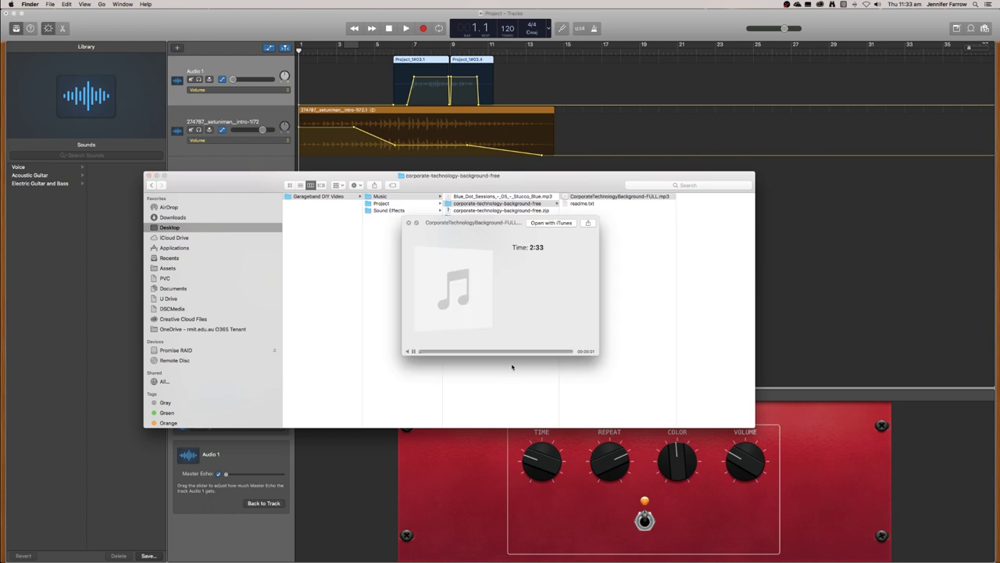
key(XF86AudioLowerVolume)
key(space)
Audition the Deep Beach track in Quick Look
key(Left)
key(Down)
key(Down)
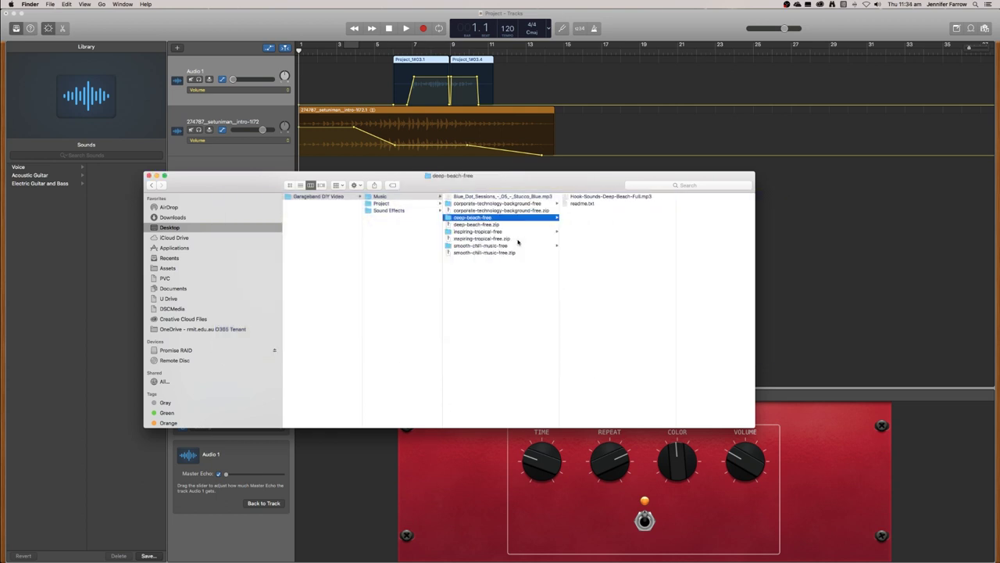
key(Right)
key(space)
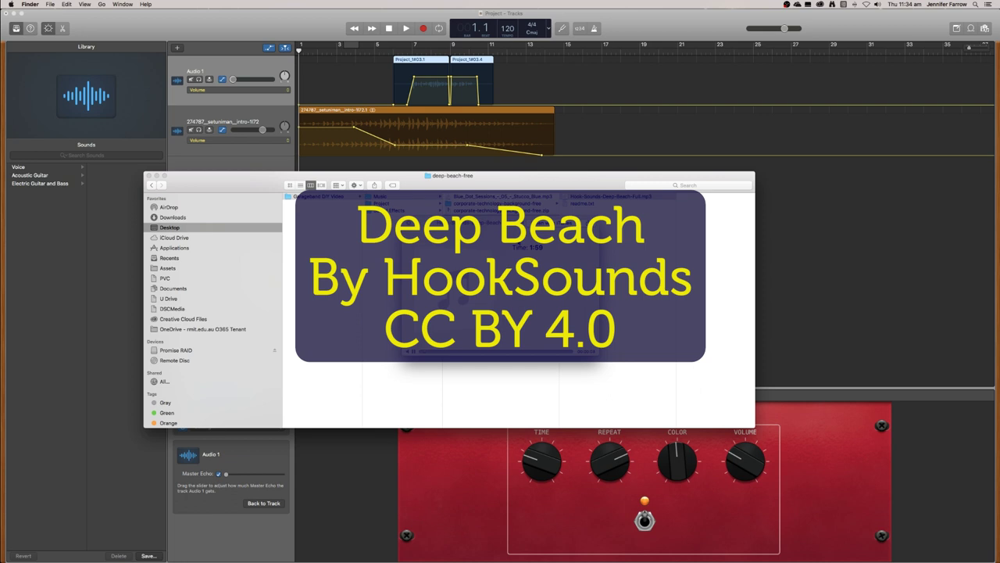
key(space)
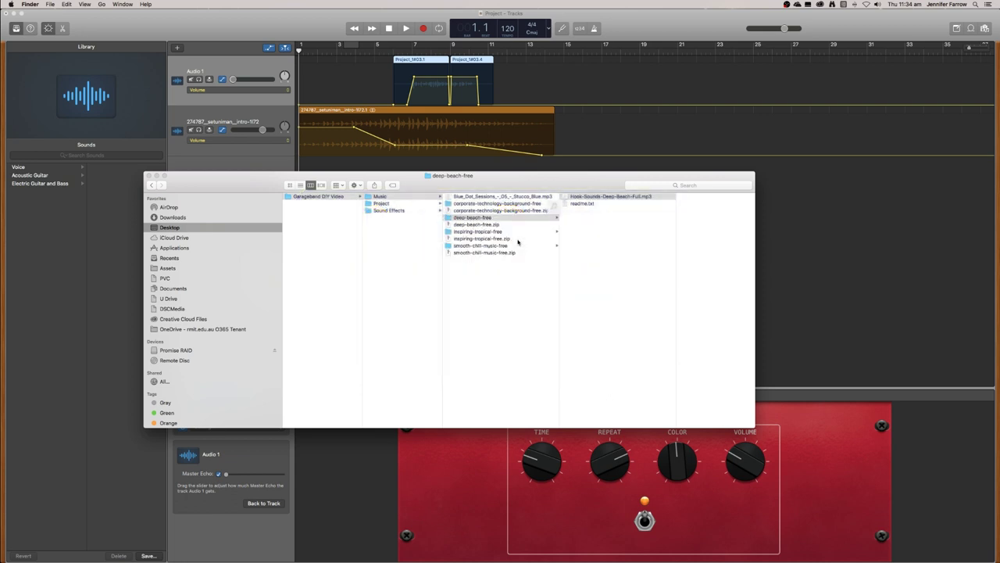
Audition Tropical Inspiring_Full Track.mp3 and Smooth-Chill-Music-Full.mp3 in Quick Look
click(493, 232)
click(605, 203)
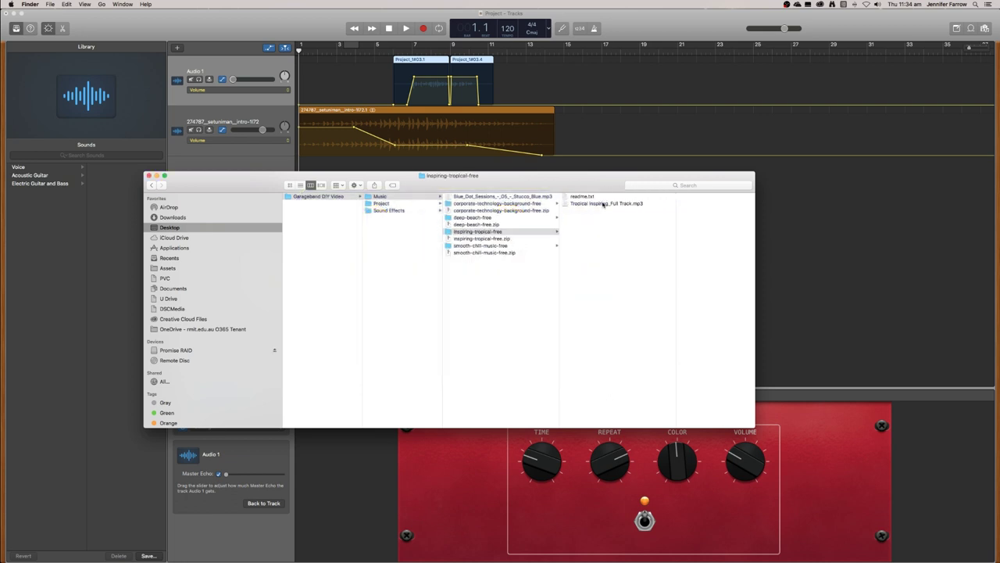
key(space)
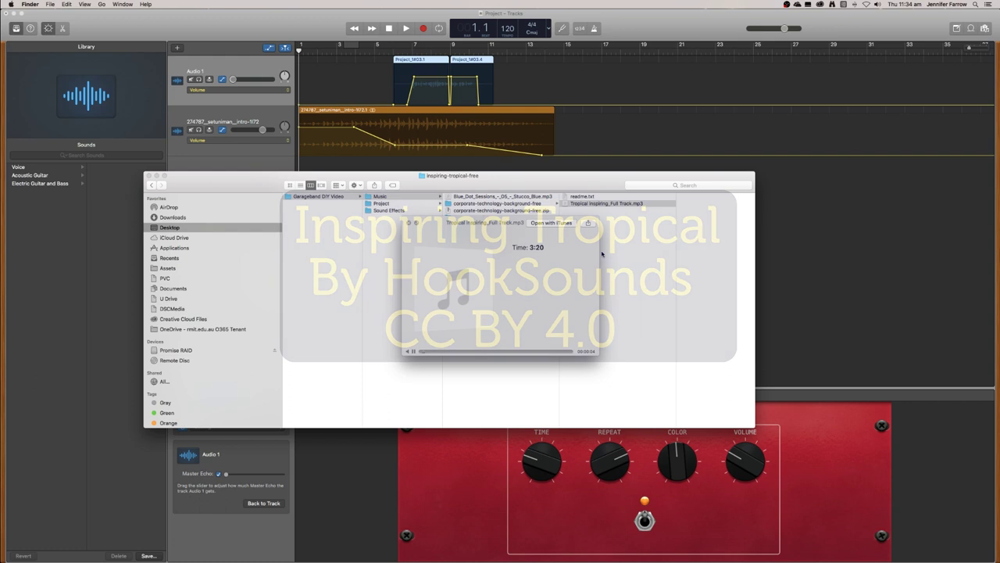
key(space)
key(Left)
click(459, 246)
click(602, 203)
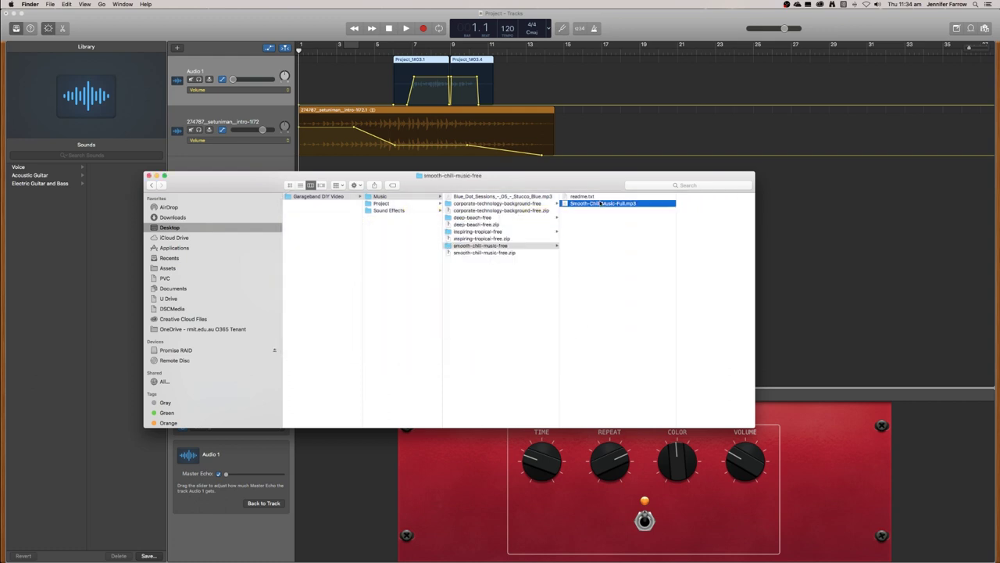
key(space)
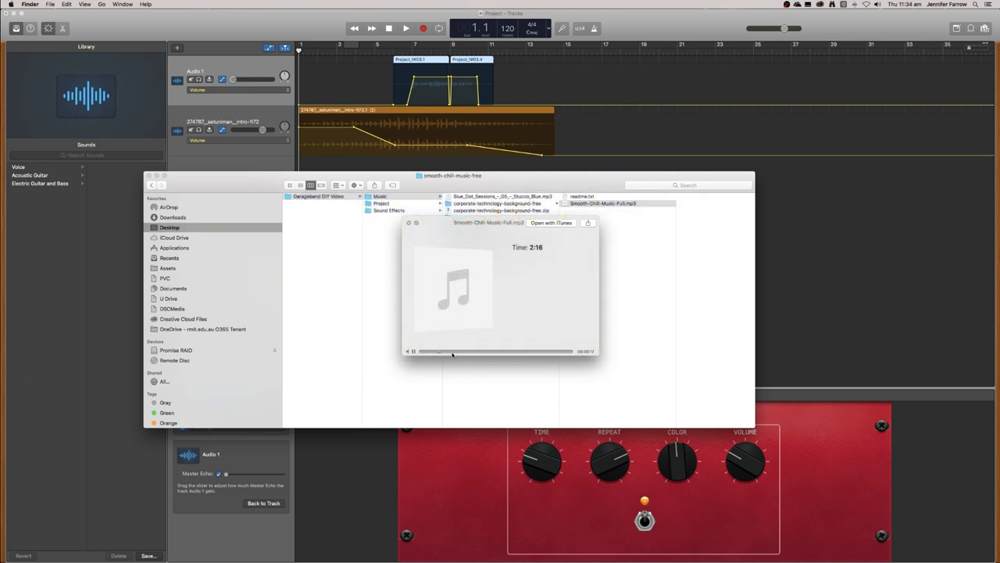
key(space)
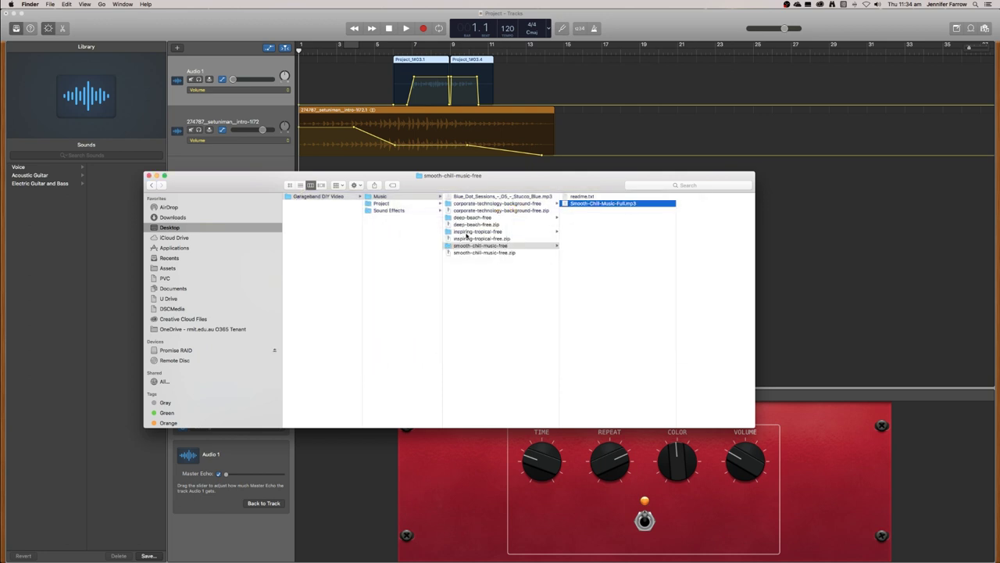
Select Tropical Inspiring_Full Track.mp3 in the inspiring-tropical-free folder
click(468, 232)
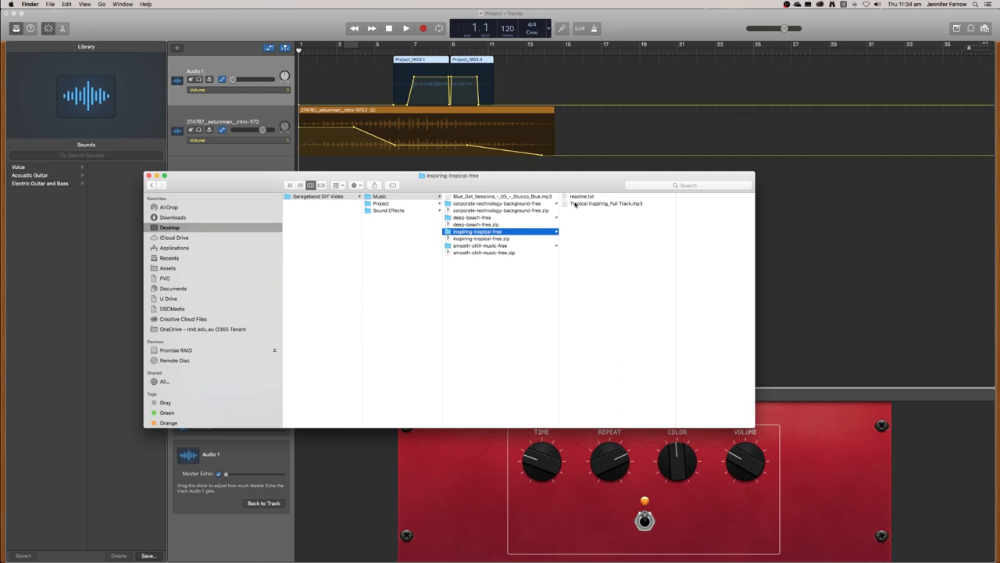
drag(546, 183, 412, 179)
click(616, 313)
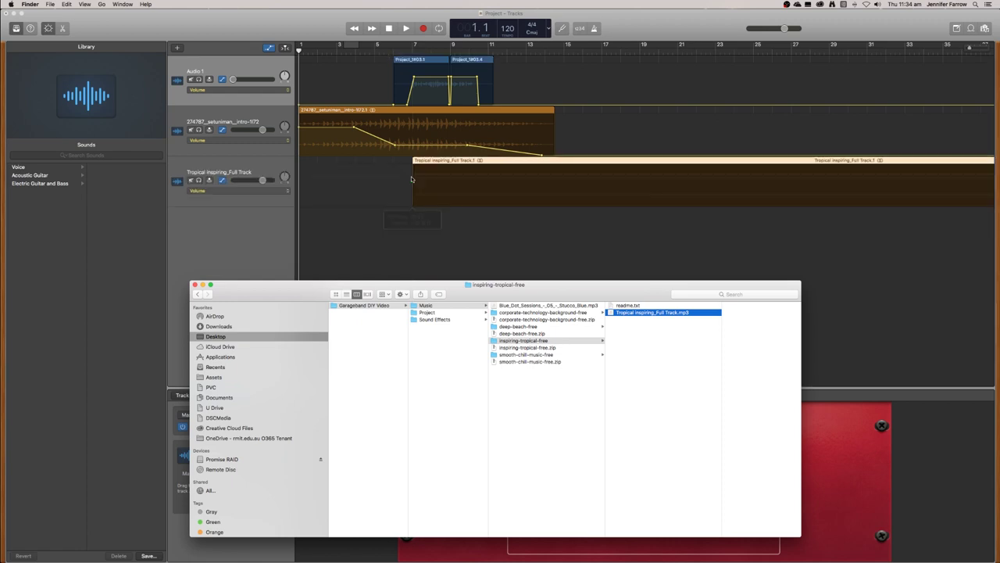
Split the Tropical Inspiring region at bar 23 and delete the part after it
click(446, 236)
click(709, 162)
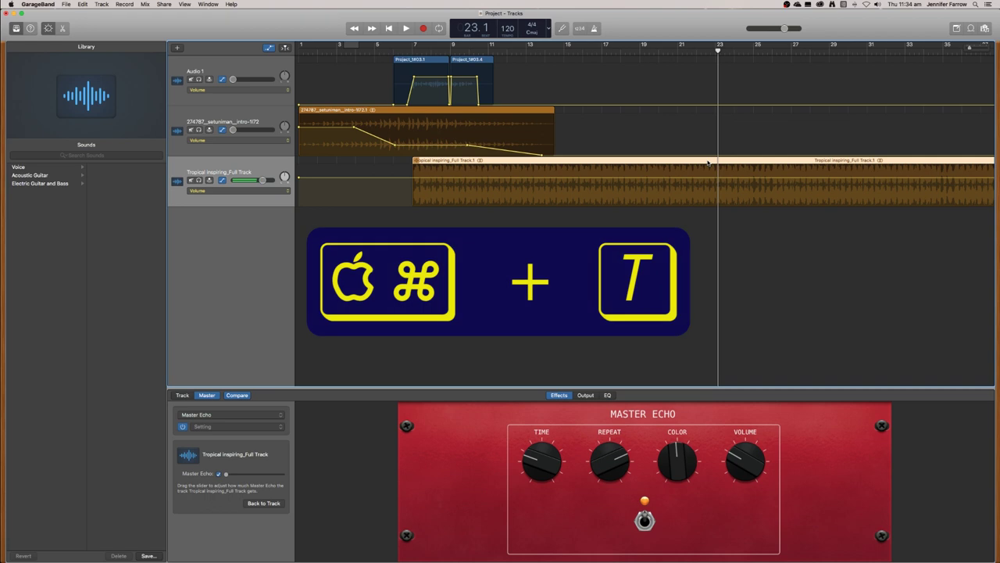
right_click(708, 162)
click(721, 200)
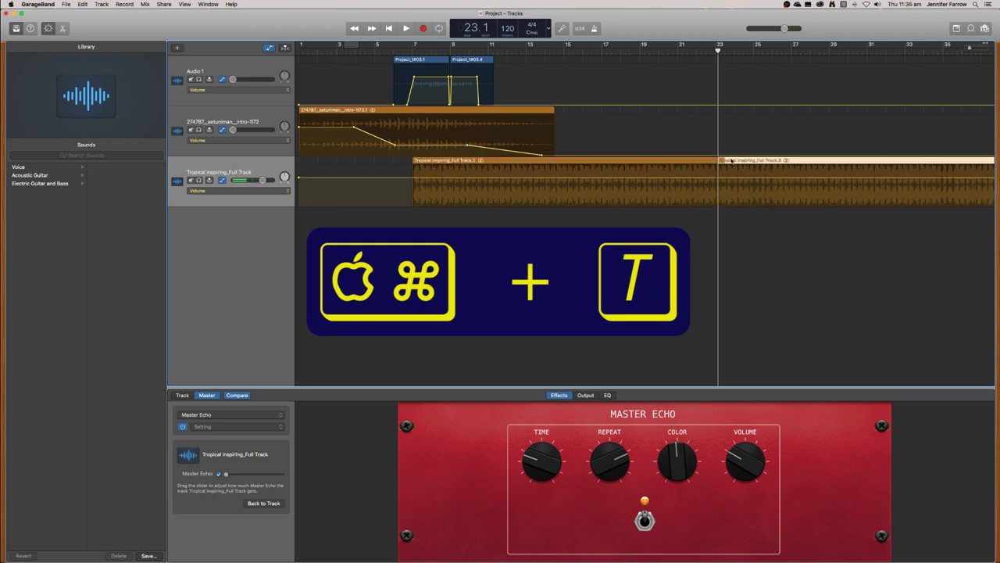
key(Delete)
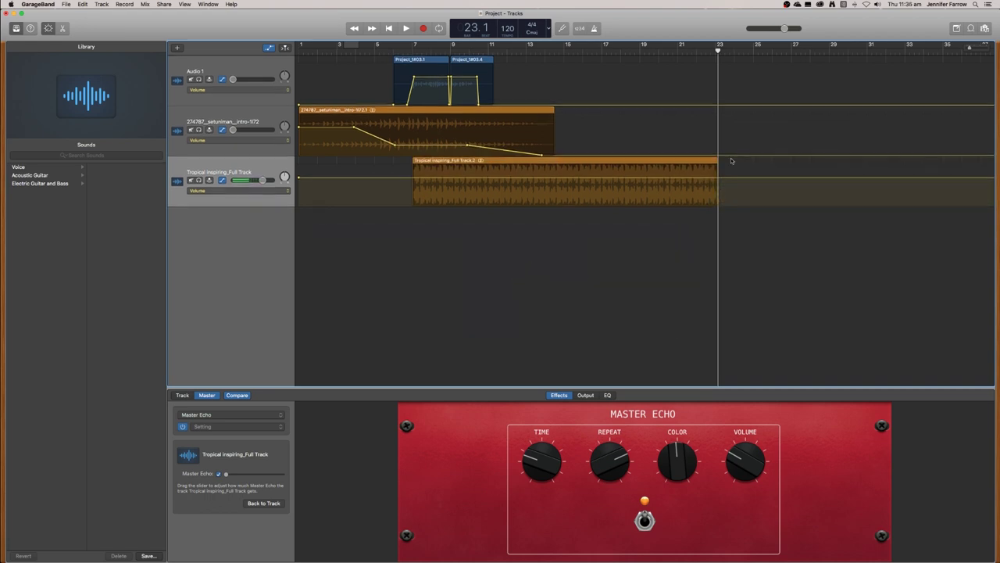
click(583, 193)
scroll(583, 190, right, 1)
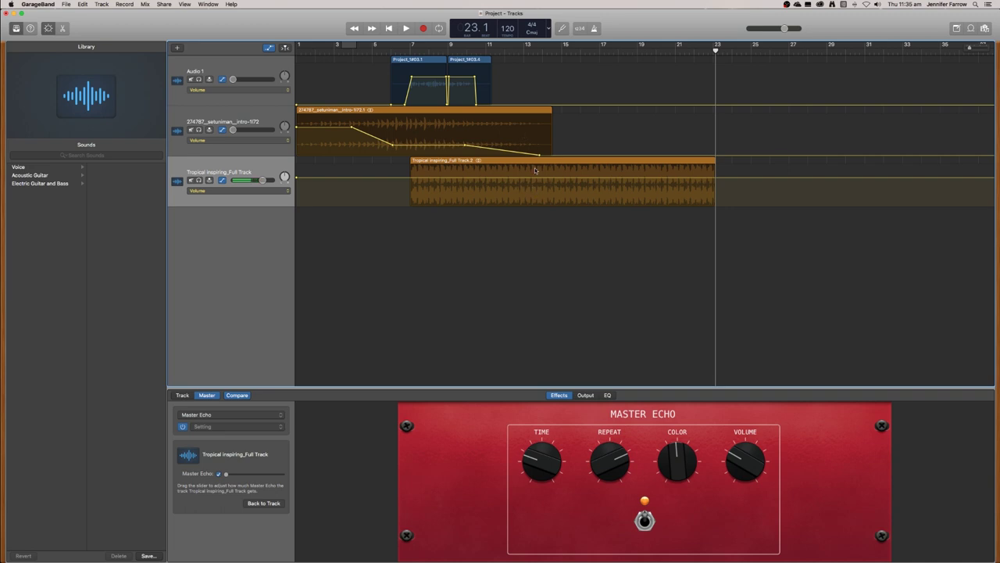
Add Tropical volume points, dropping the starting one to -∞ dB and adding one near the end
click(458, 161)
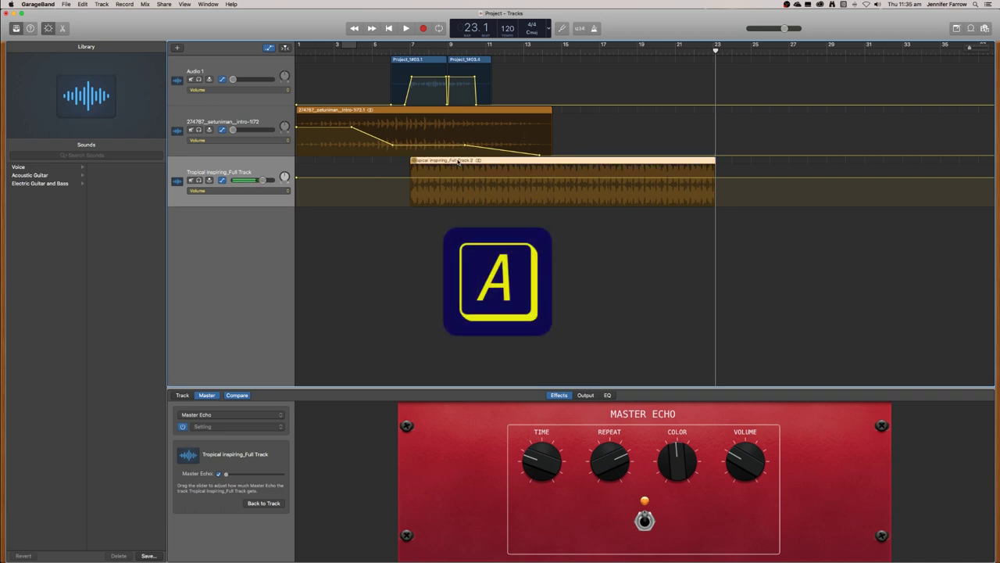
key(a)
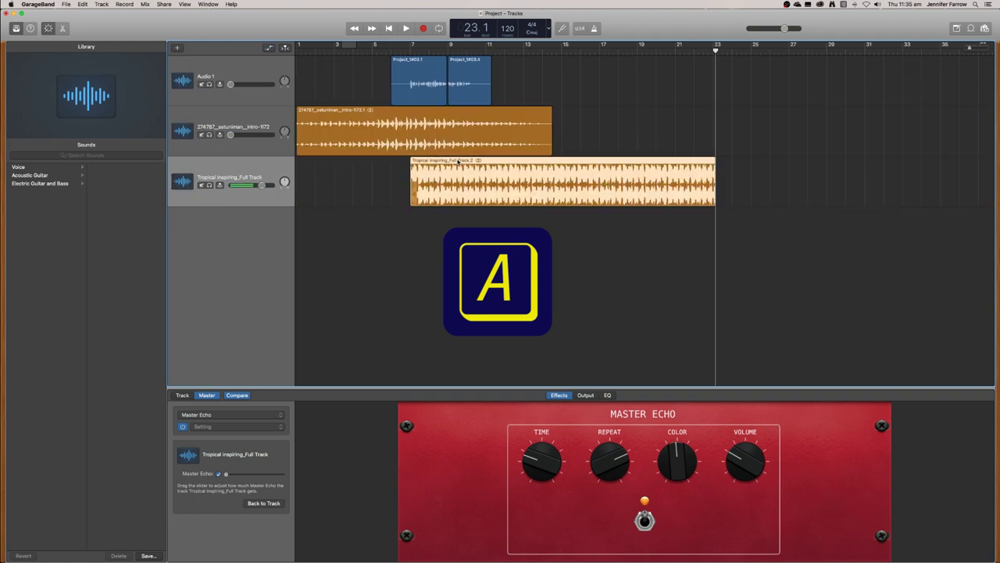
key(a)
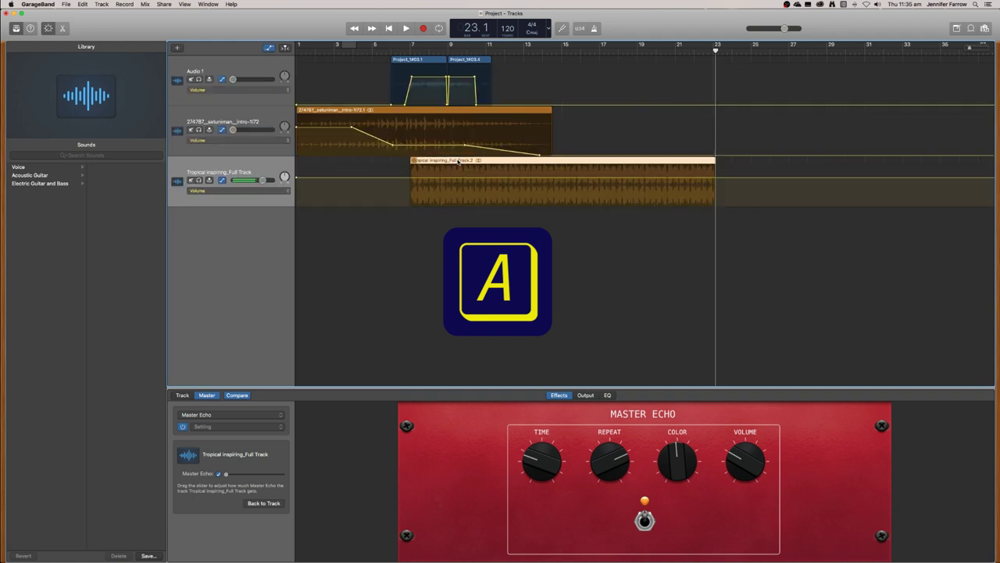
click(547, 178)
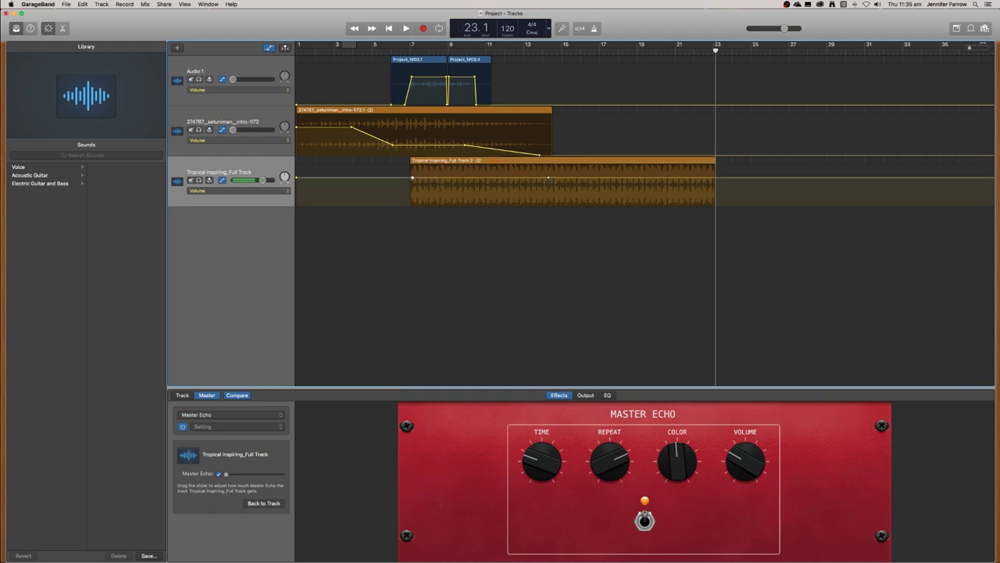
drag(412, 178, 367, 205)
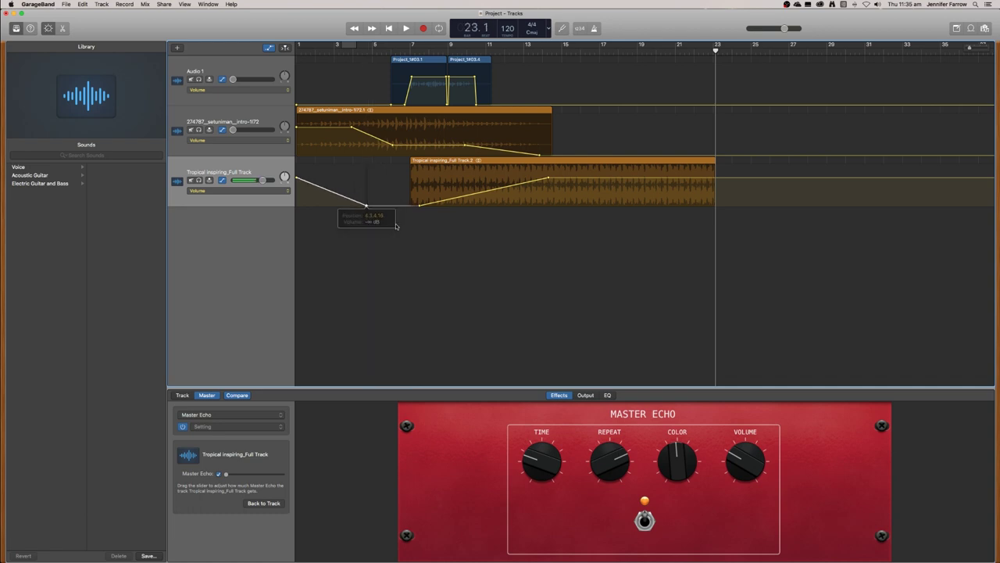
click(648, 178)
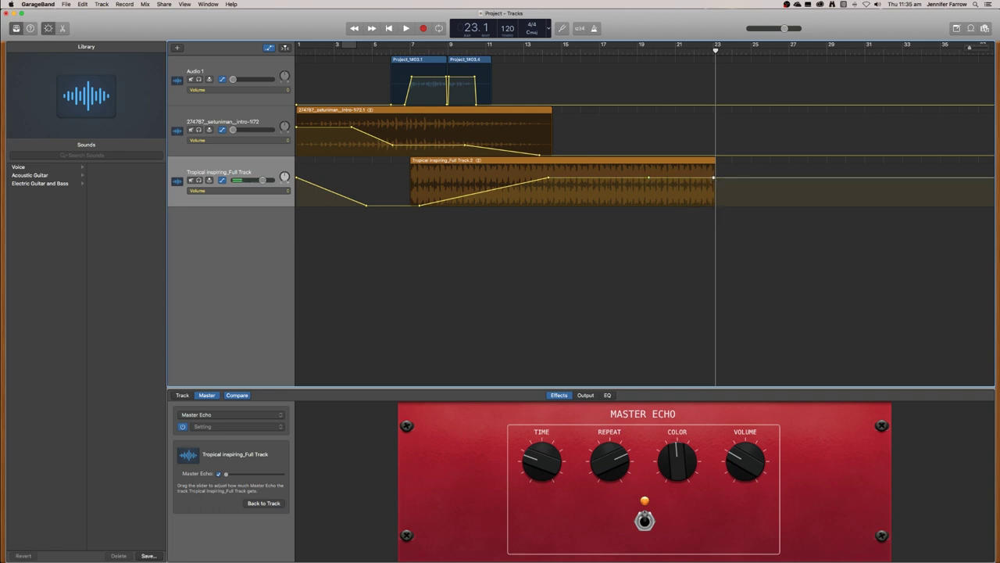
Drop the final volume point to silence for a fade-out and play back the fades
drag(714, 178, 714, 206)
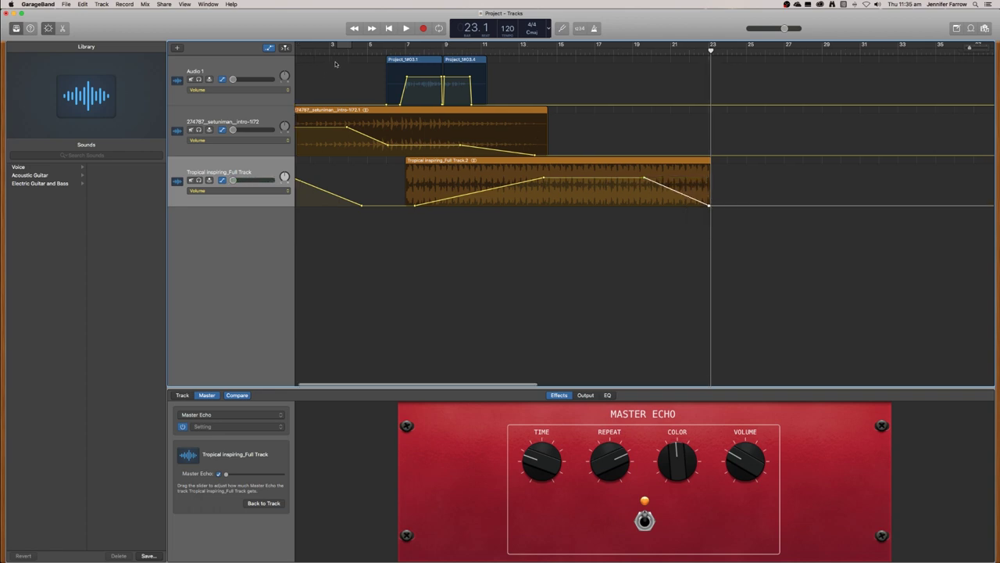
key(Return)
key(space)
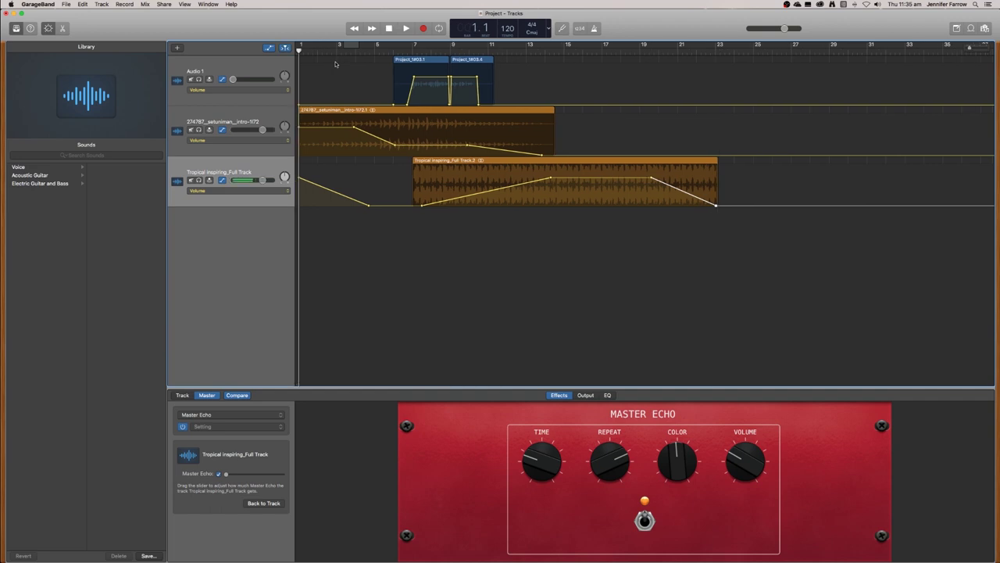
key(space)
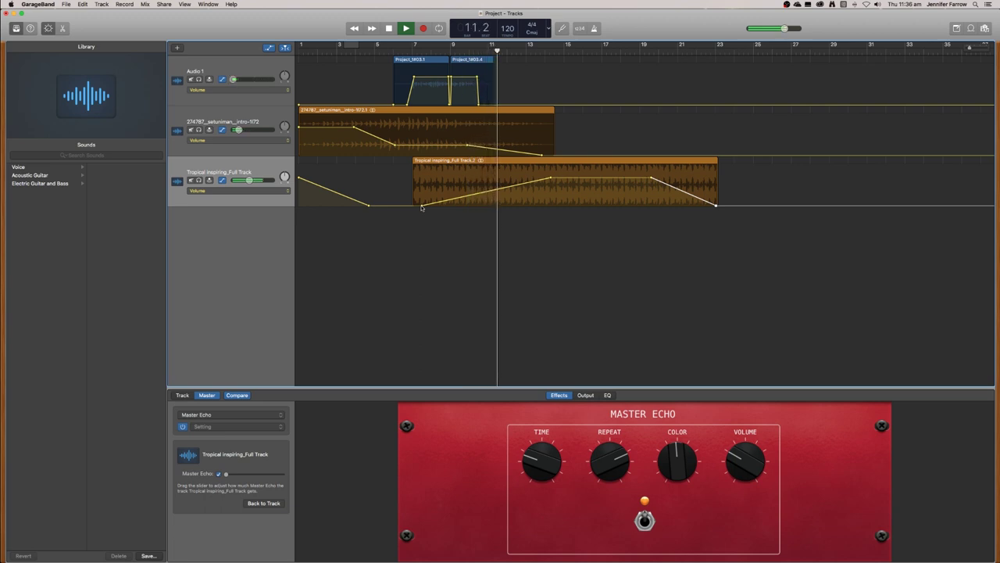
key(space)
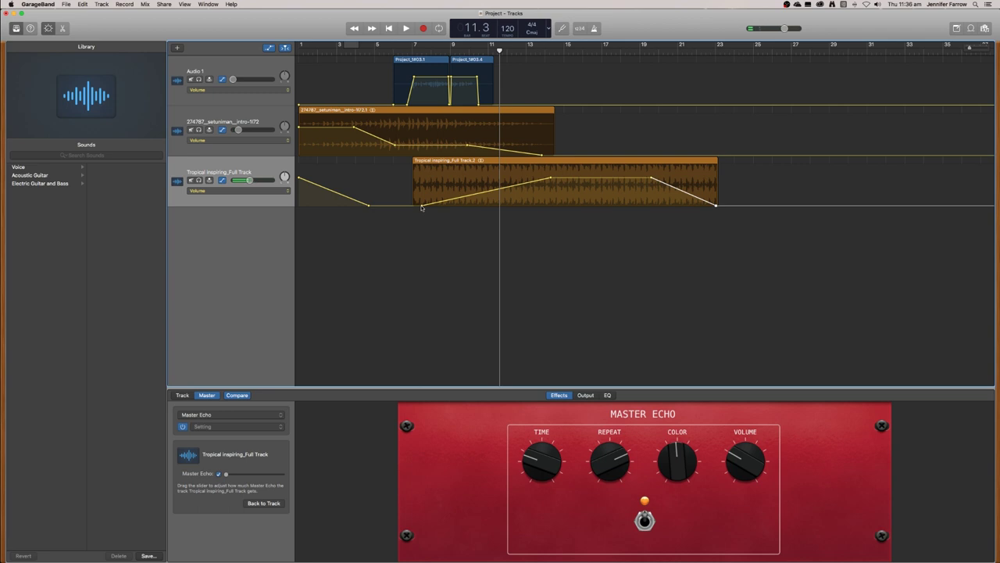
Start the fade-in around bar 9, recheck playback, and lower the held level to -5.2 dB
drag(422, 206, 467, 206)
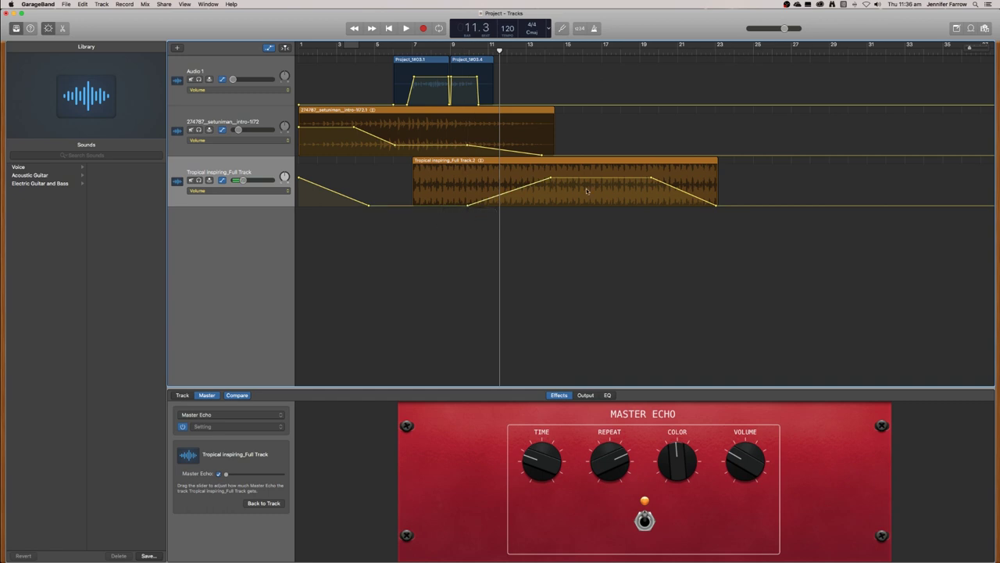
drag(551, 179, 548, 180)
key(space)
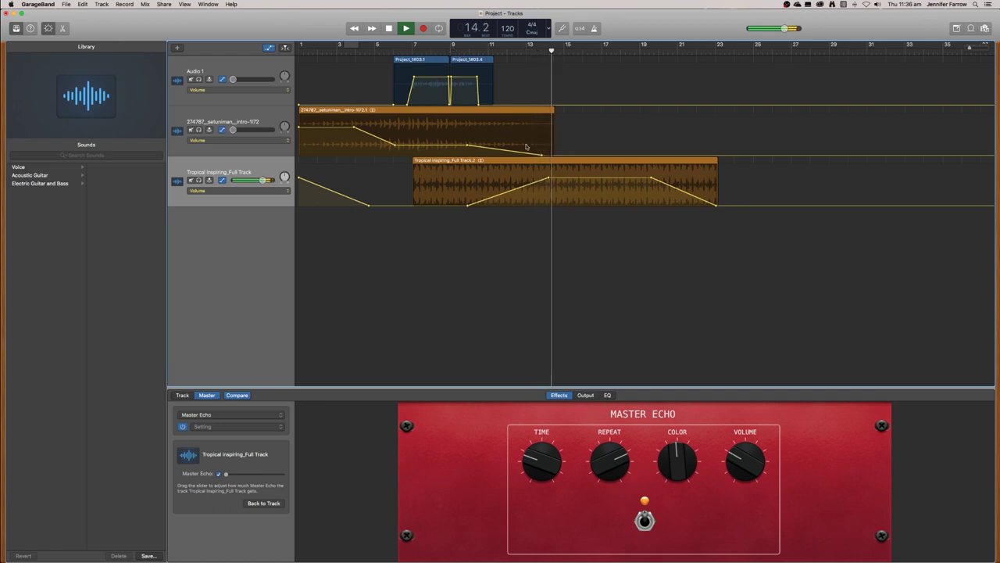
scroll(664, 93, right, 1)
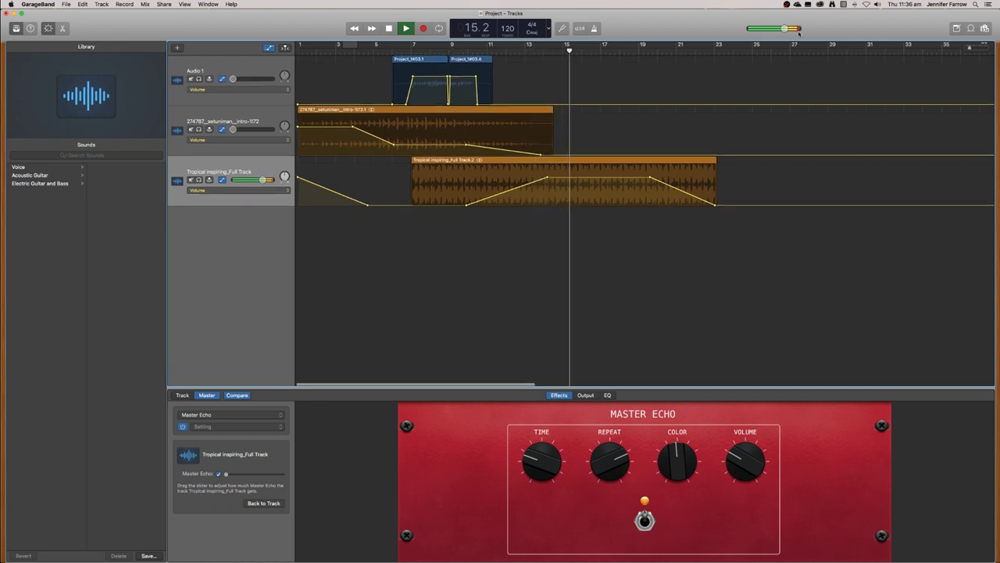
key(space)
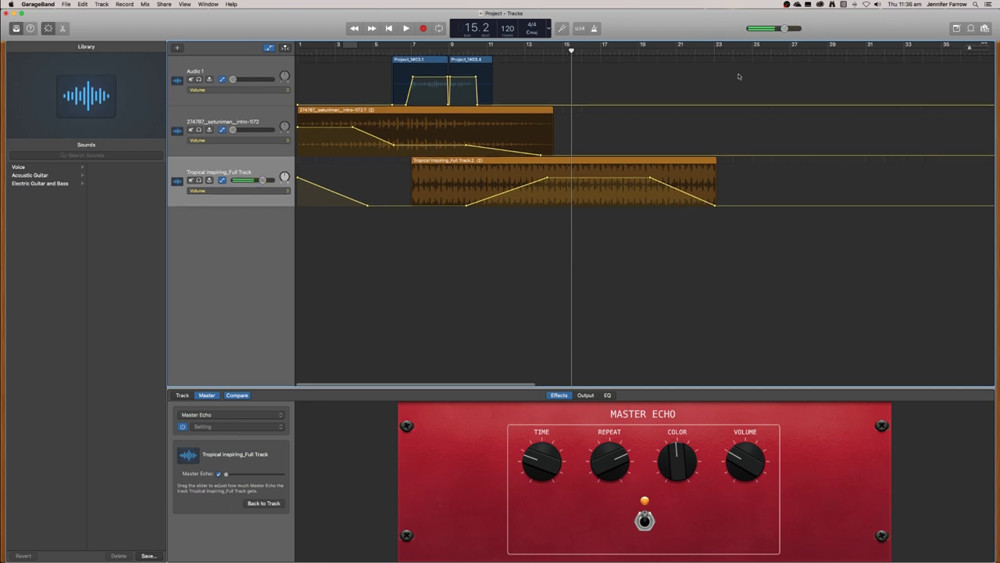
scroll(581, 183, left, 1)
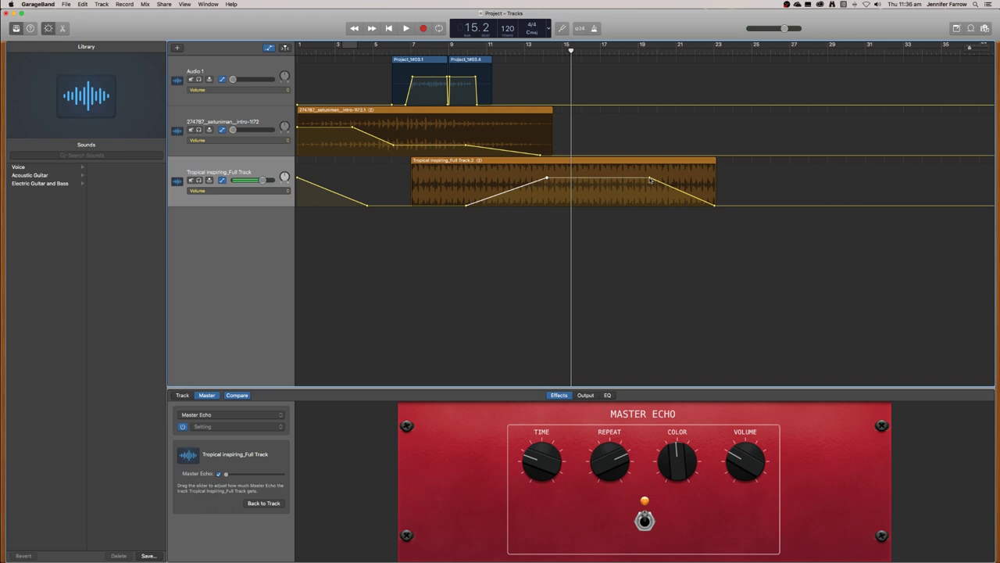
drag(650, 179, 649, 189)
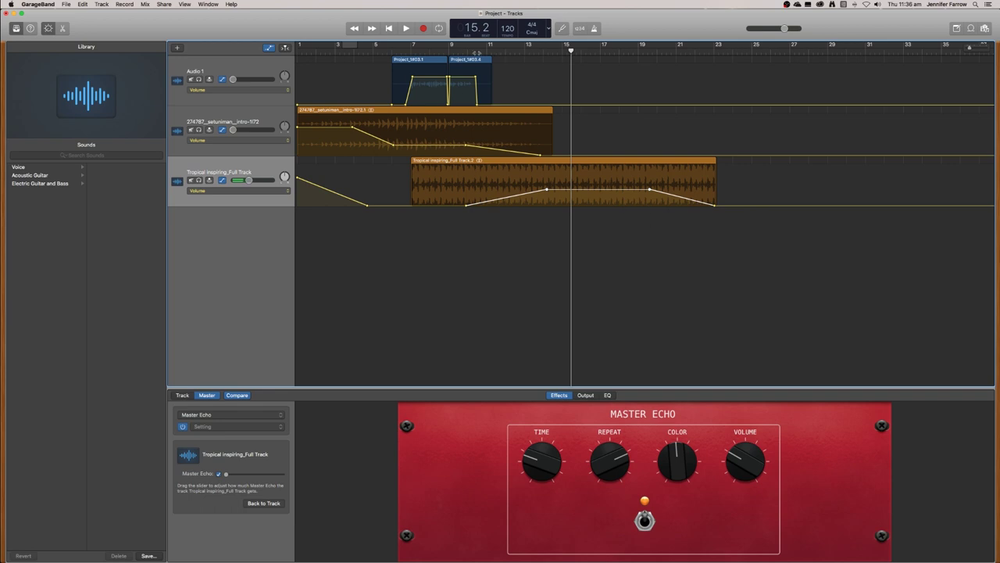
key(Return)
key(space)
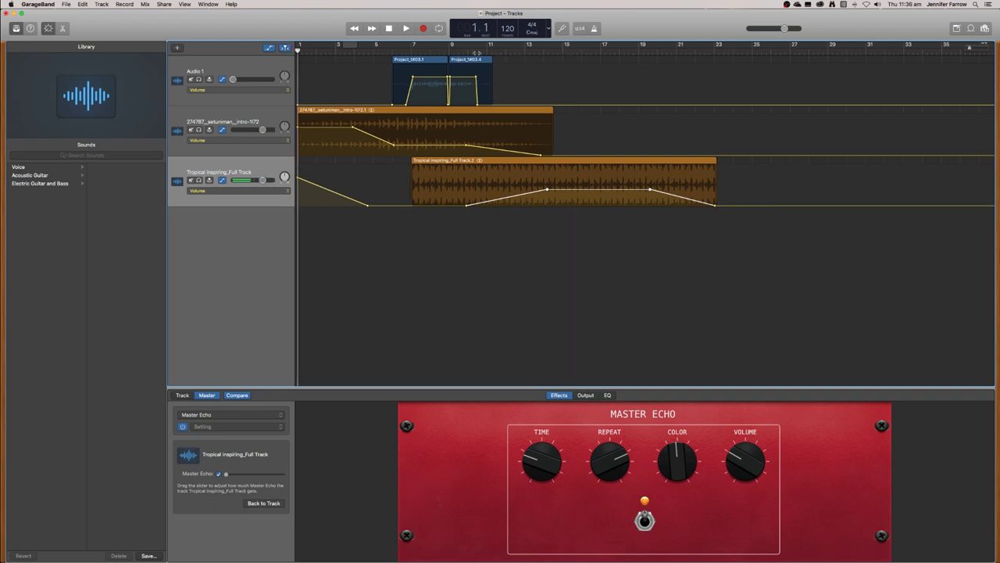
key(space)
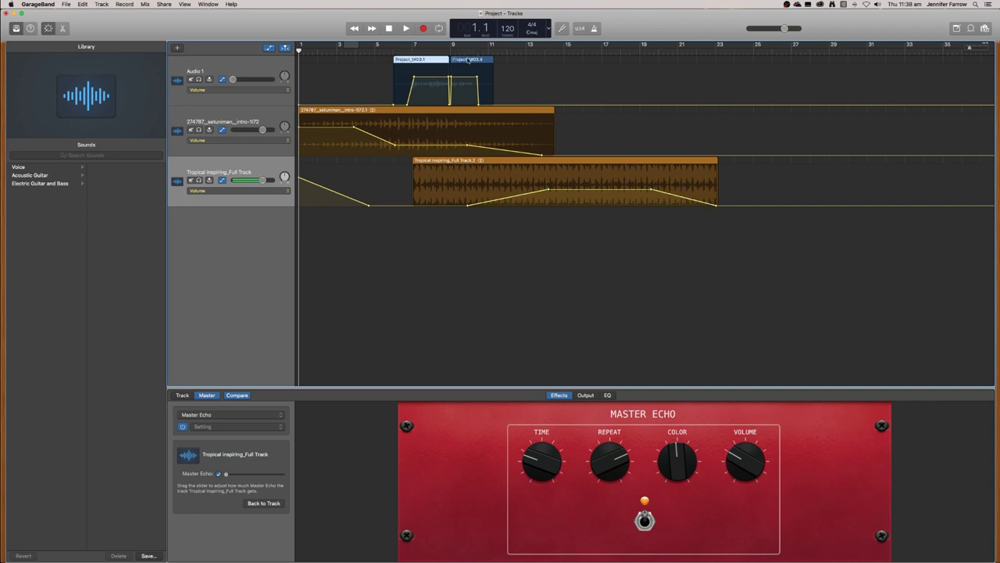
Nudge up the Audio 1 speech track's volume automation on its second region near bar 9
click(445, 60)
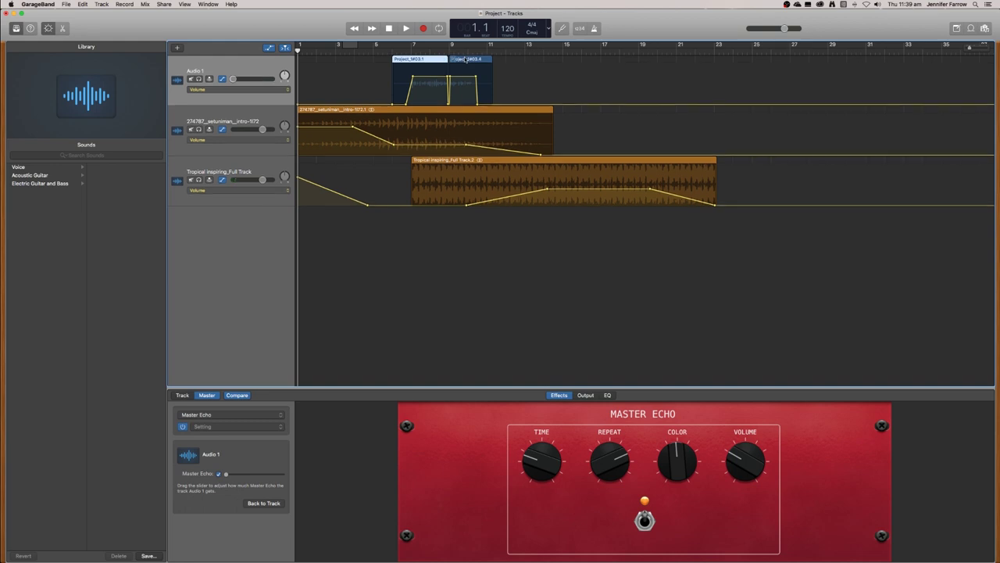
click(456, 71)
drag(450, 78, 454, 78)
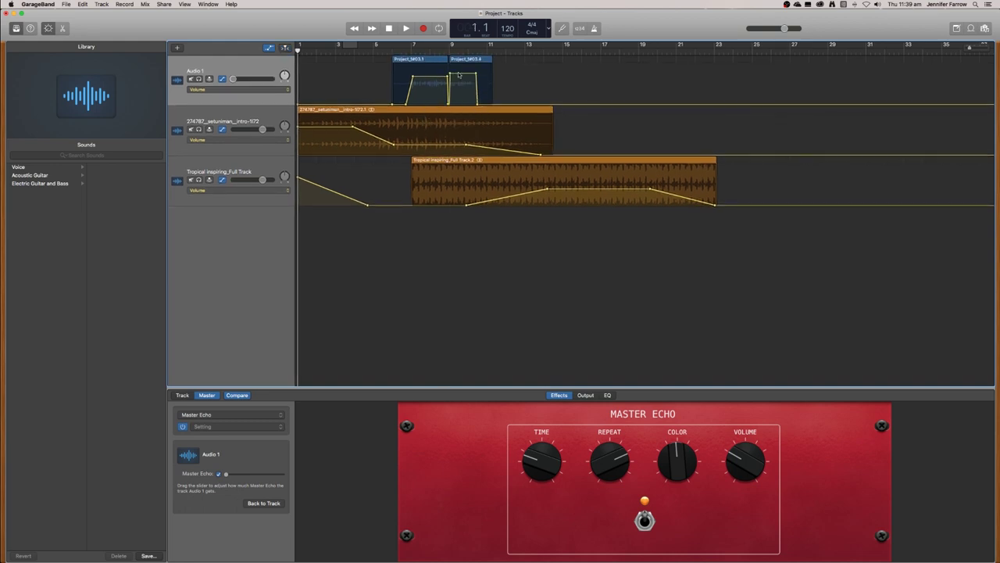
scroll(458, 74, left, 1)
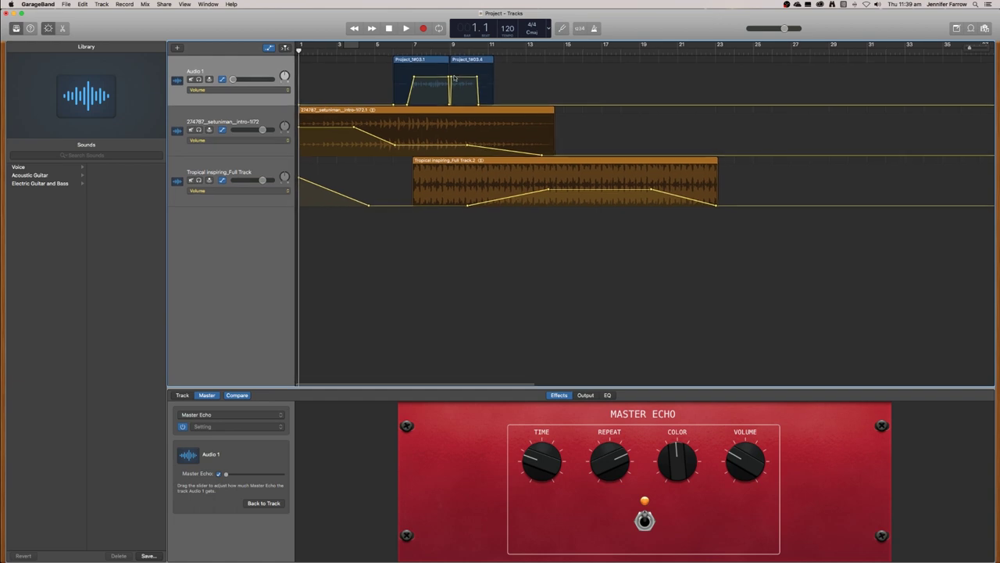